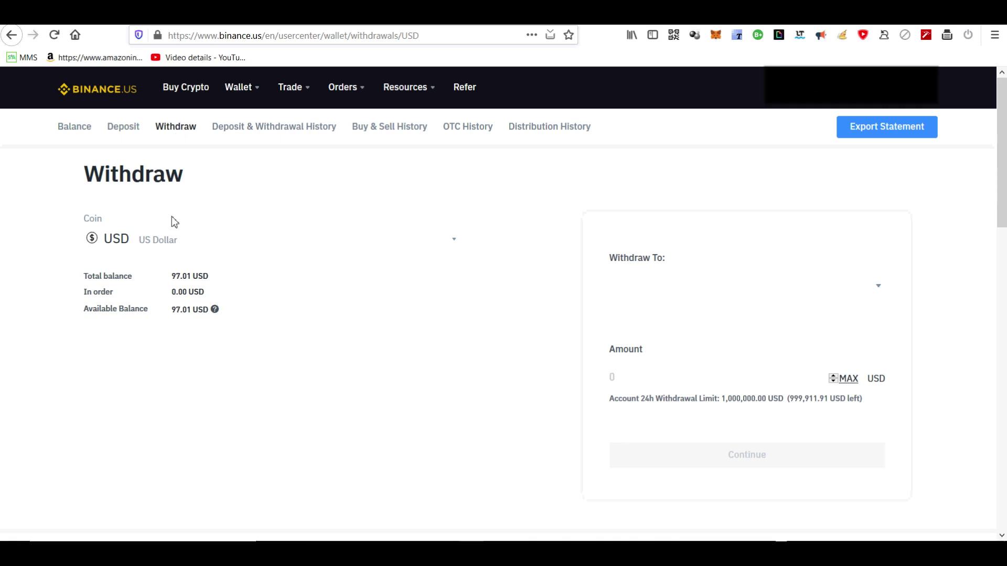
# Step: Choose BNB as the coin to withdraw
pyautogui.click(166, 246)
pyautogui.write('b')
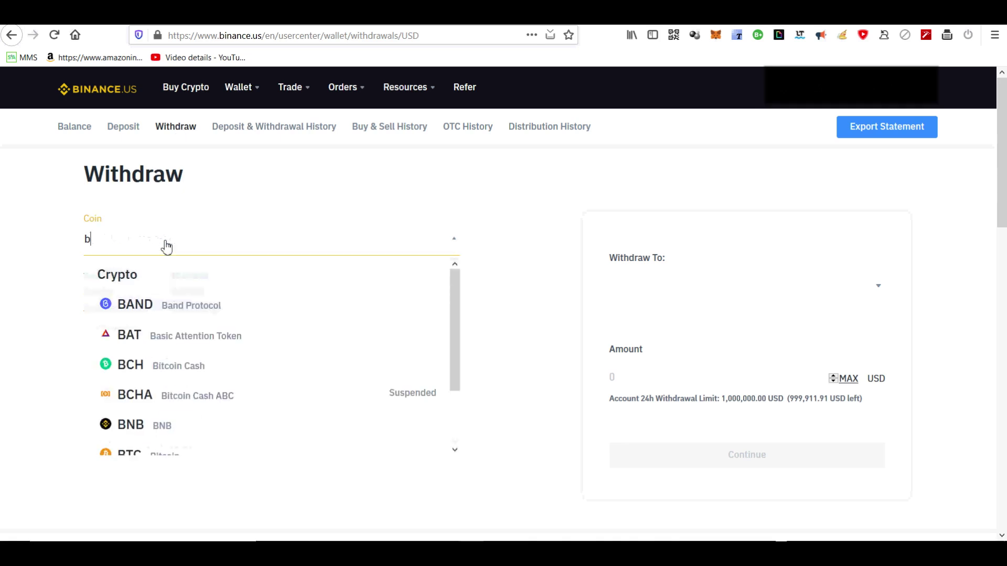
pyautogui.write('n')
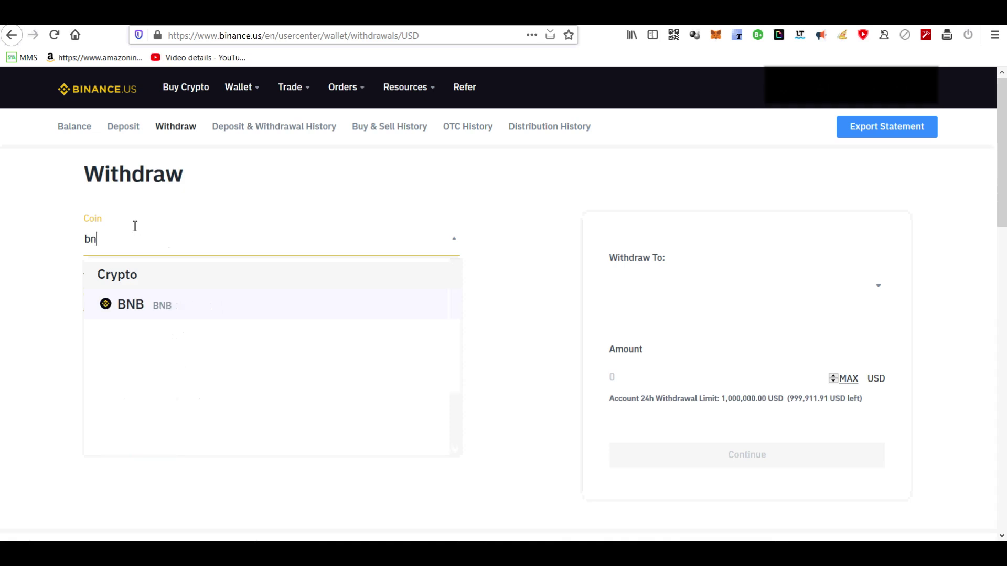
pyautogui.click(137, 309)
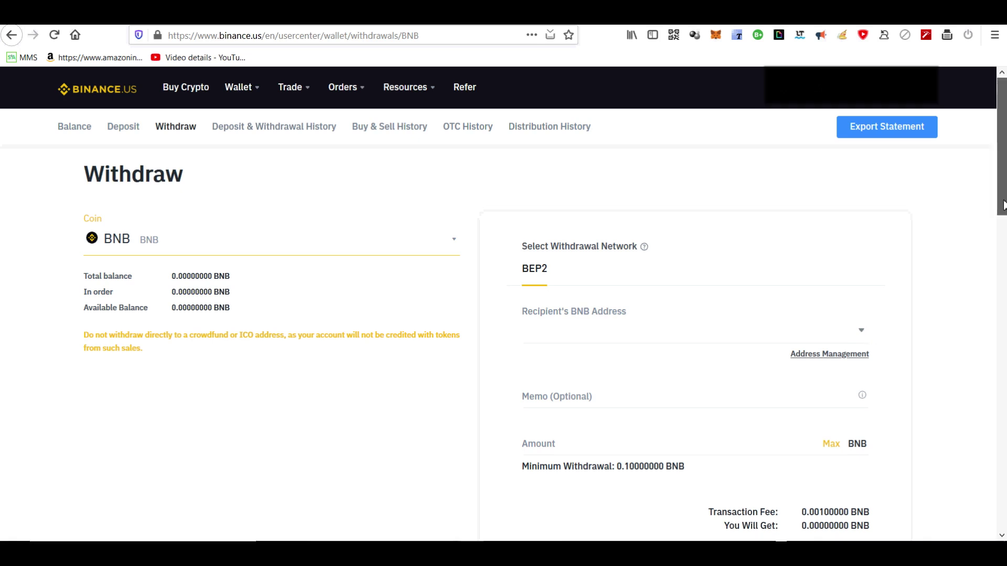
# Step: Examine the BNB withdrawal form's network, recipient address field and transaction fee
pyautogui.scroll(-1, 1002, 204)
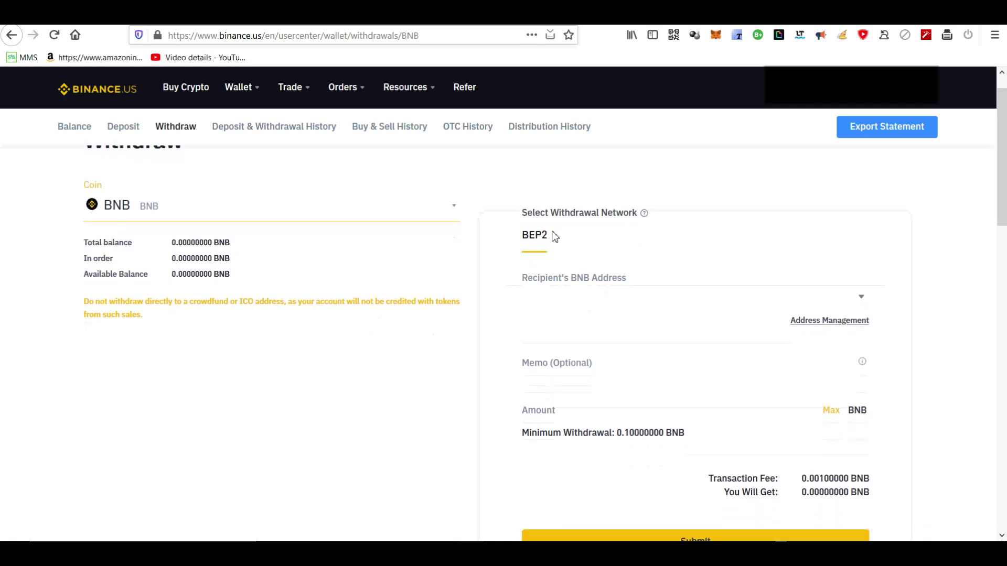
pyautogui.moveTo(568, 240); pyautogui.dragTo(500, 236)
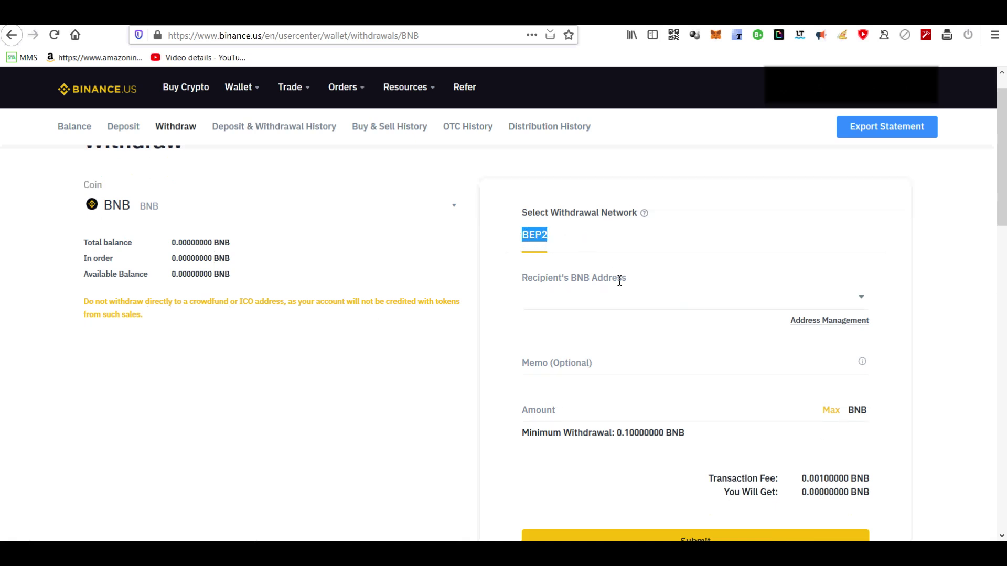
pyautogui.click(772, 303)
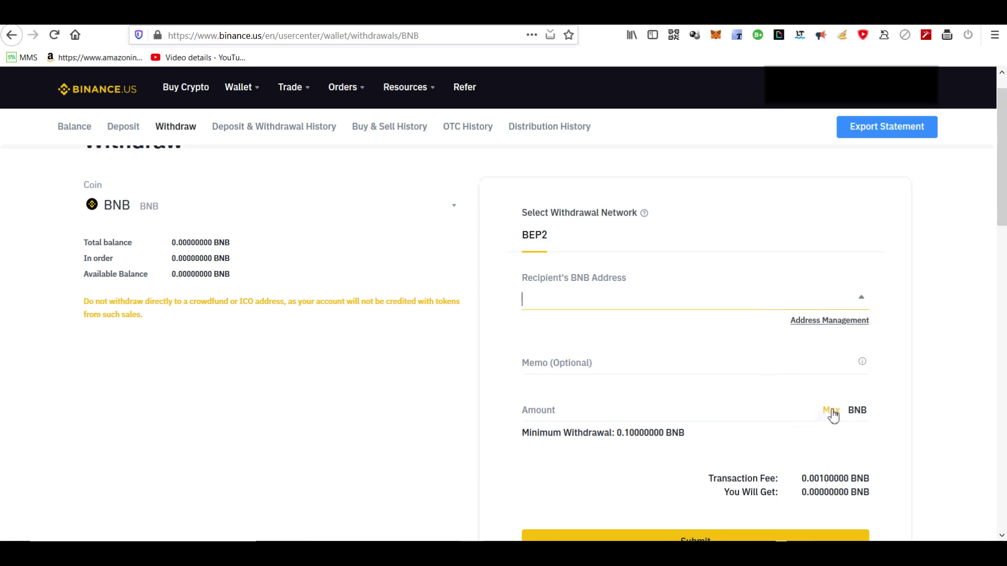
pyautogui.moveTo(708, 478); pyautogui.dragTo(849, 478)
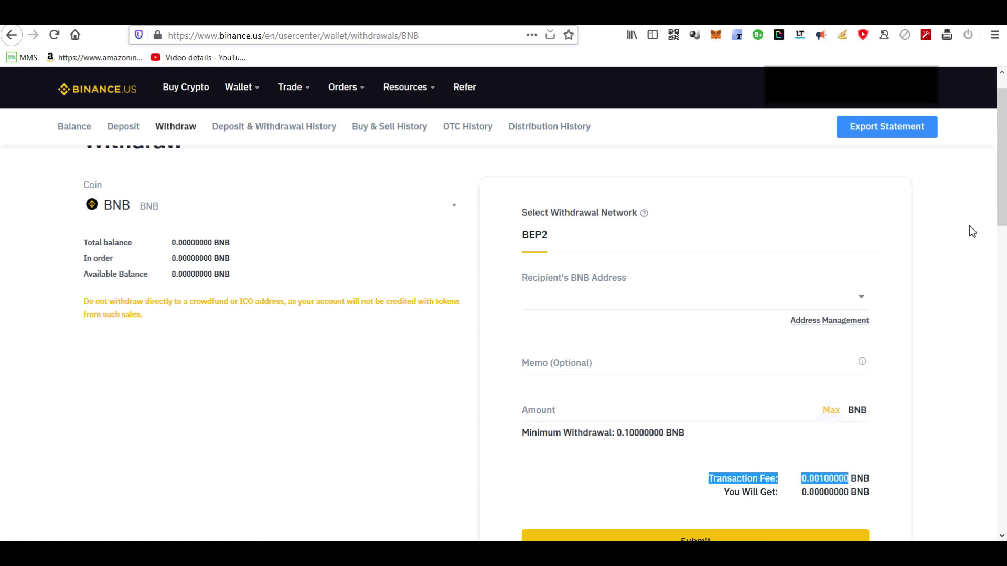
pyautogui.scroll(-2, 1002, 204)
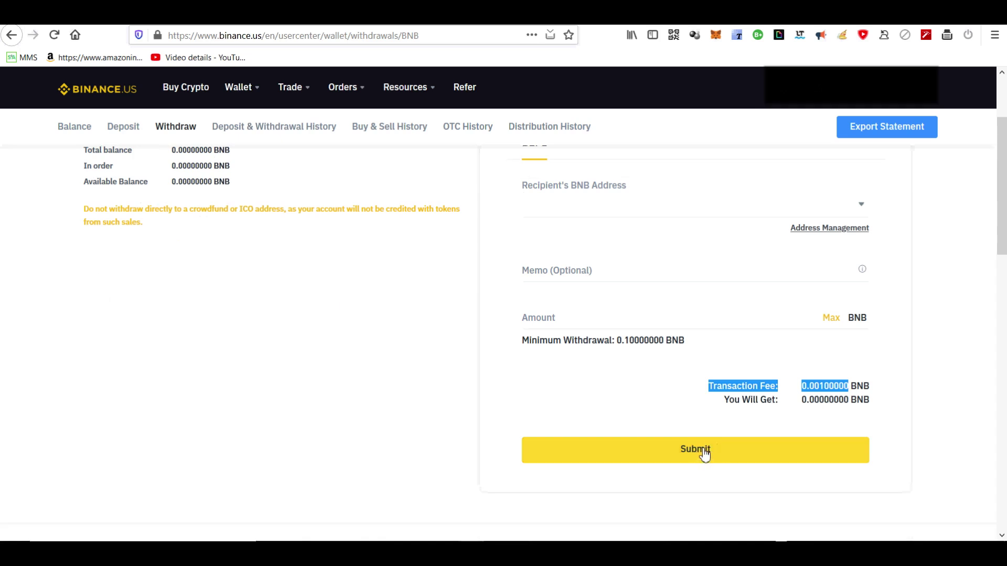
pyautogui.moveTo(1000, 242); pyautogui.dragTo(1000, 226)
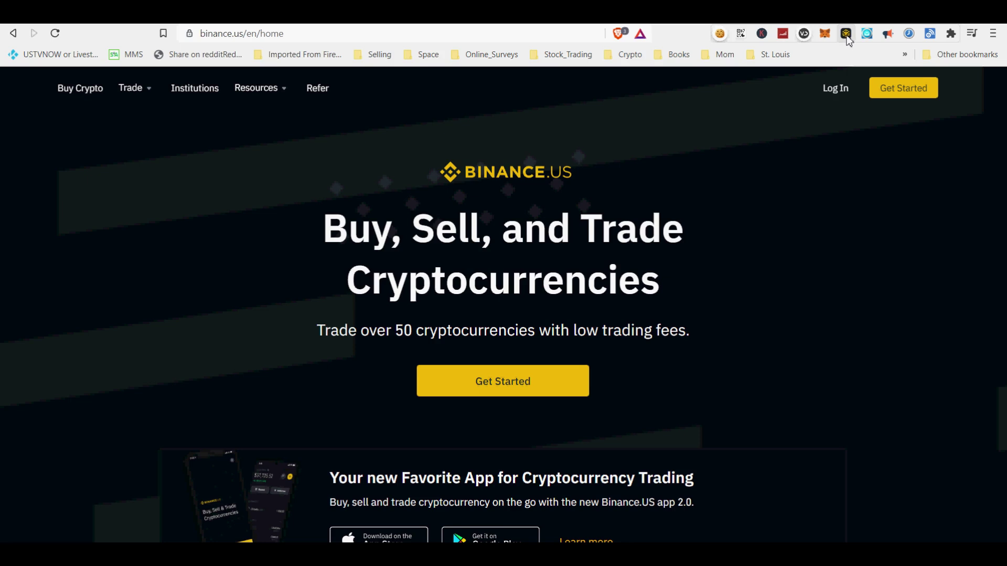
# Step: In the Brave browser, search the web for "binance chain walet" and open the Binance Chain Wallet extension's store page
pyautogui.click(560, 33)
pyautogui.write('binance')
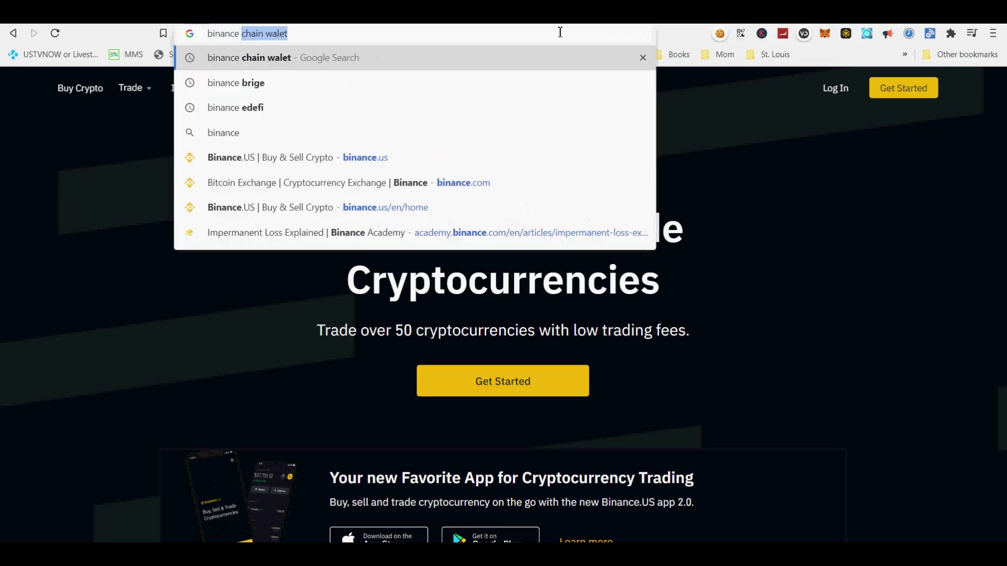
pyautogui.press('Return')
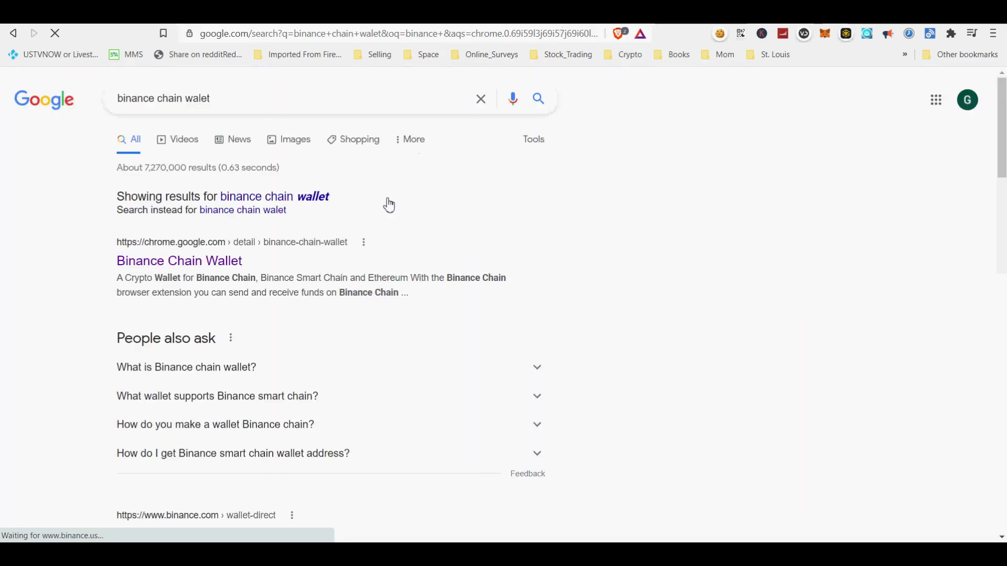
pyautogui.click(224, 262)
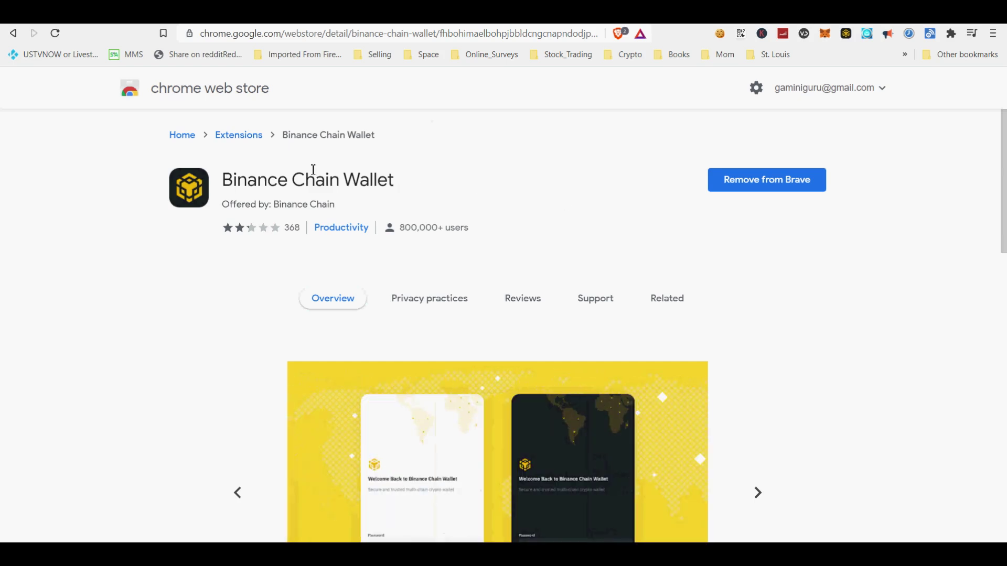
# Step: Look over the Binance Chain Wallet store page and return to the Binance.US home page
pyautogui.moveTo(223, 180); pyautogui.dragTo(394, 174)
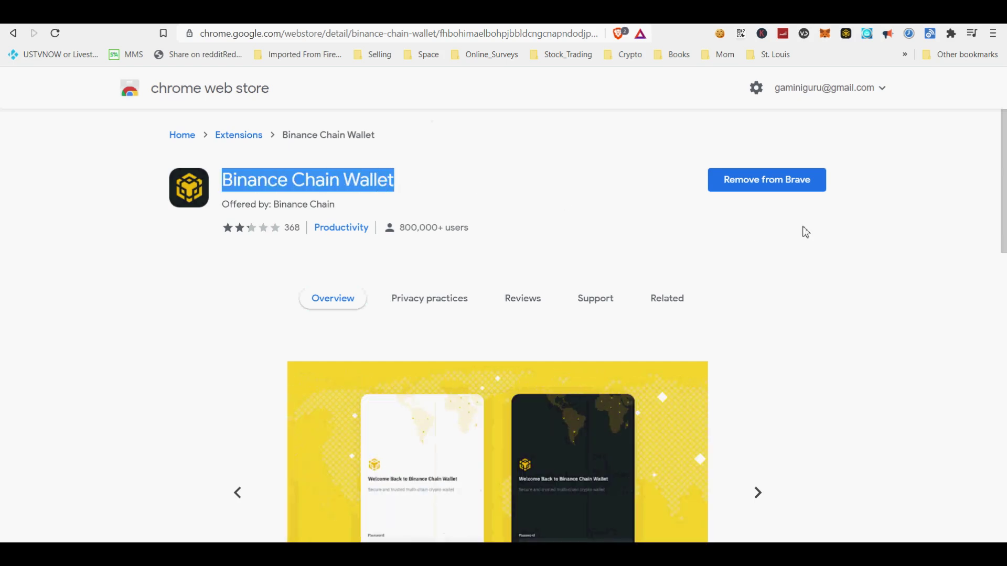
pyautogui.scroll(-10, 1000, 197)
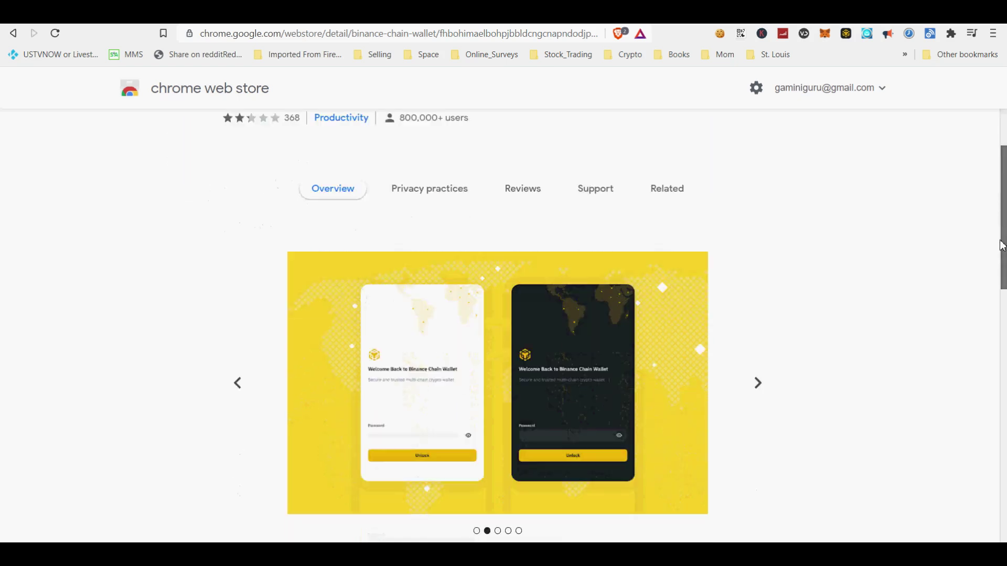
pyautogui.scroll(10, 1004, 194)
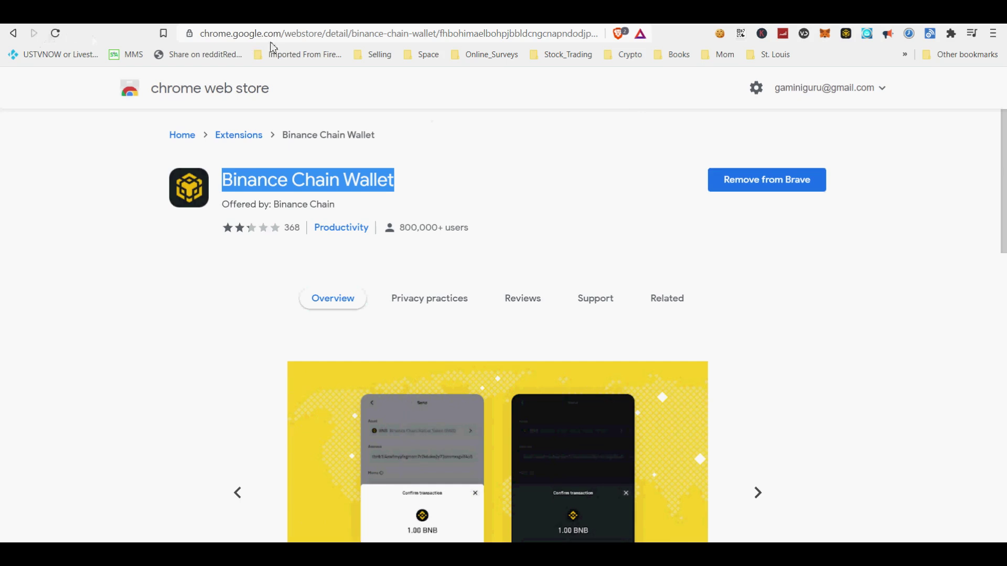
pyautogui.click(13, 33)
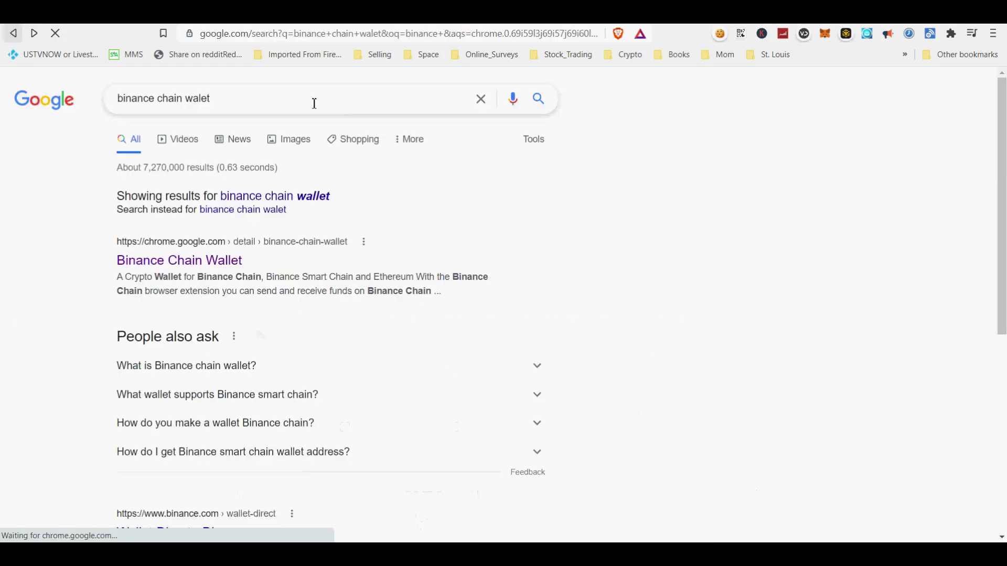
pyautogui.click(13, 34)
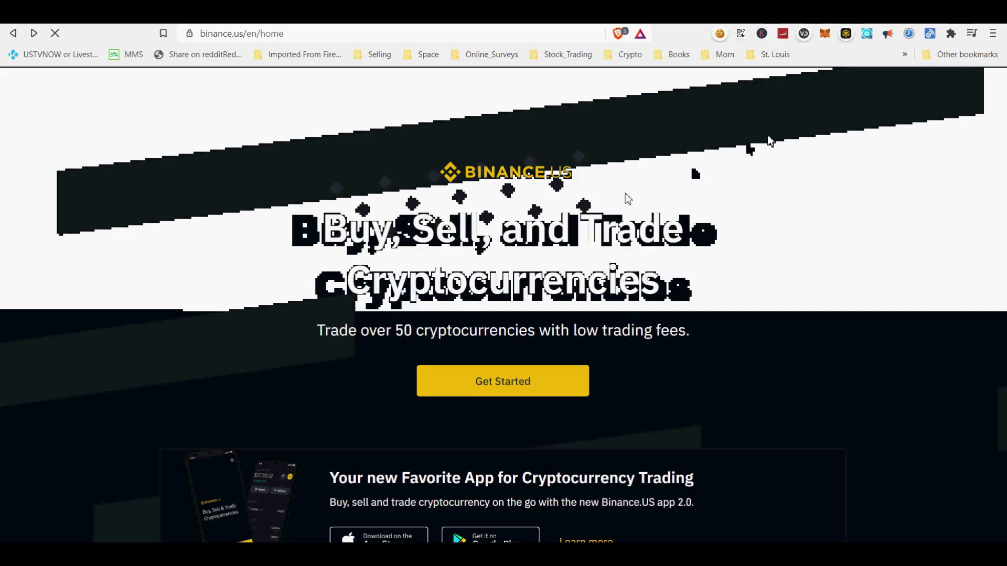
# Step: Open the Binance Chain Wallet extension, check the BNB balance and copy the Account 0 address on the Binance Chain Network
pyautogui.click(845, 34)
pyautogui.click(823, 93)
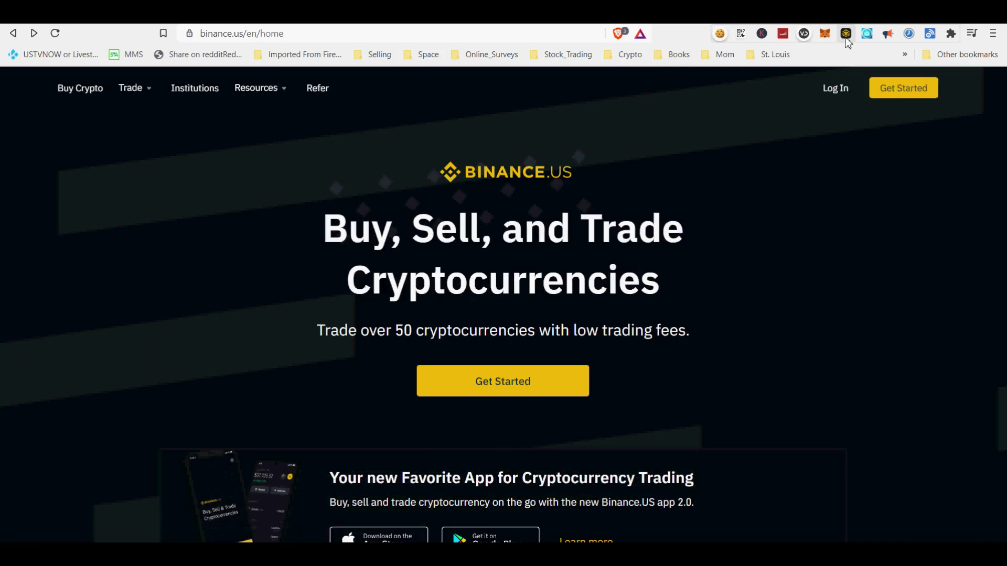
pyautogui.click(845, 35)
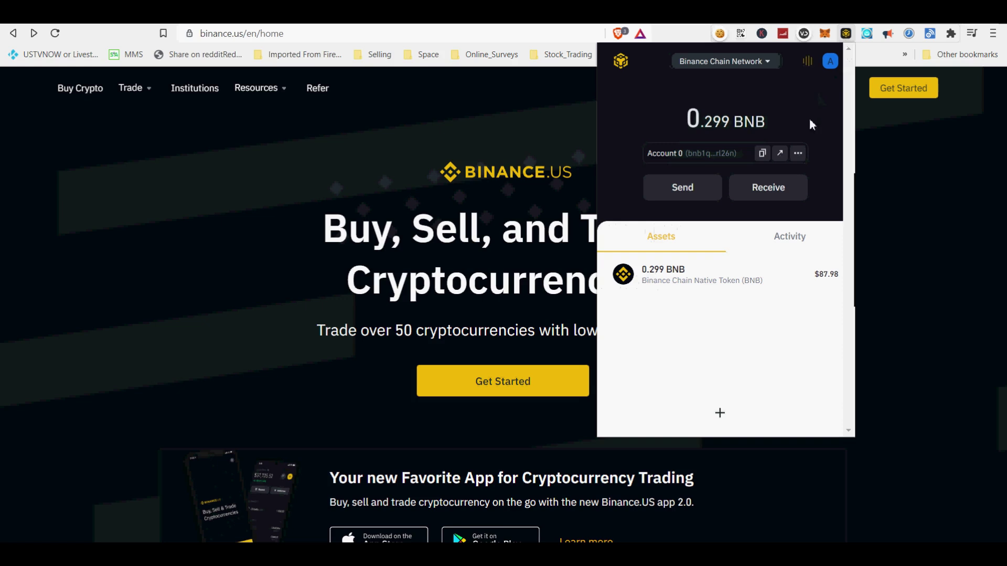
pyautogui.moveTo(692, 129); pyautogui.dragTo(777, 129)
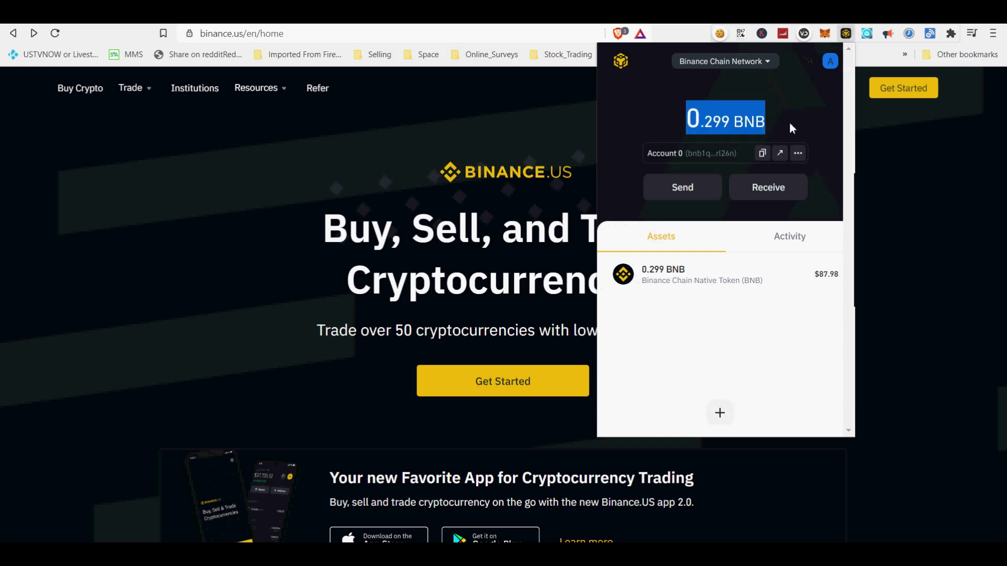
pyautogui.click(762, 153)
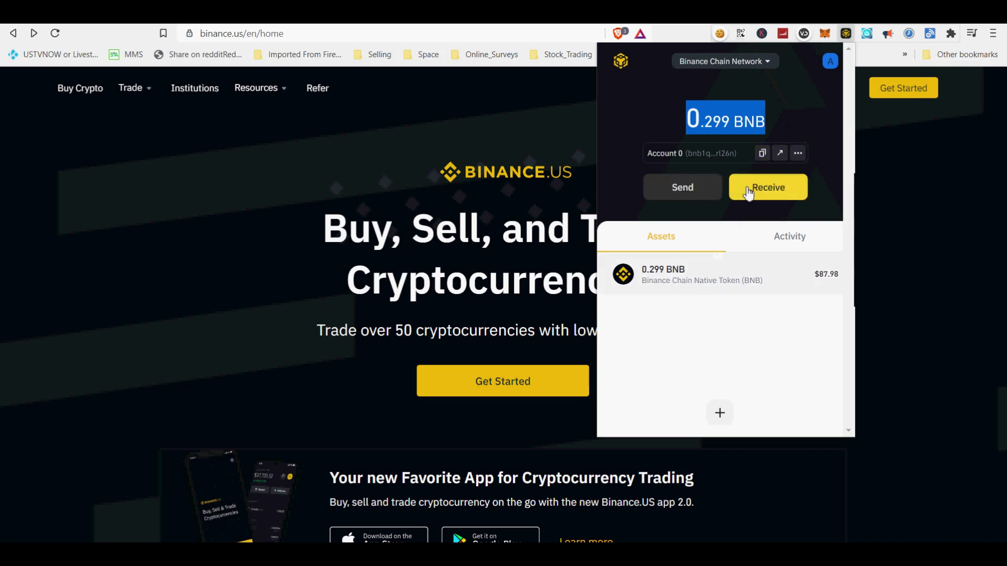
# Step: Set up a BNB transfer to Account 0's own Binance Smart Chain Network address for the maximum available amount and submit it for confirmation
pyautogui.click(691, 194)
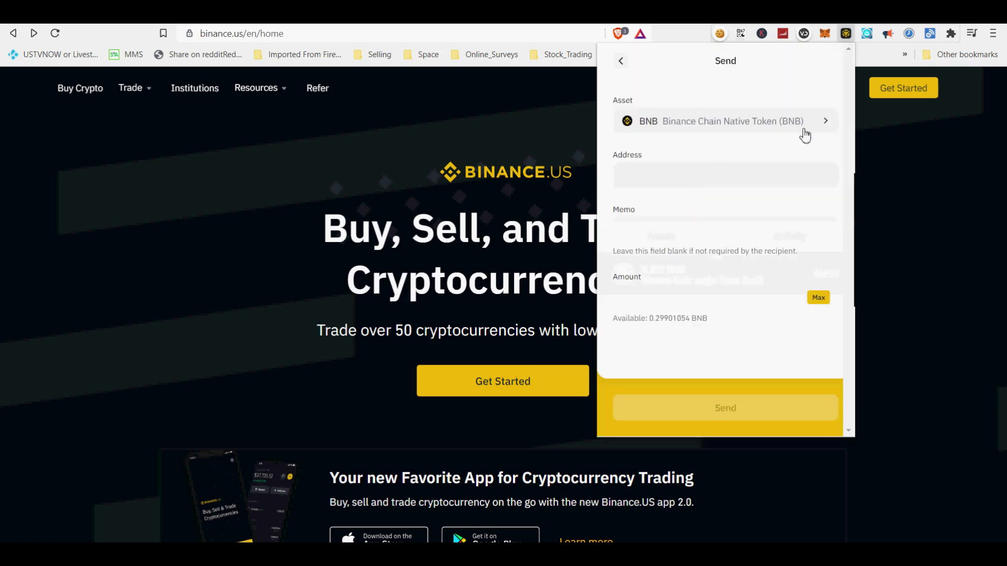
pyautogui.click(766, 173)
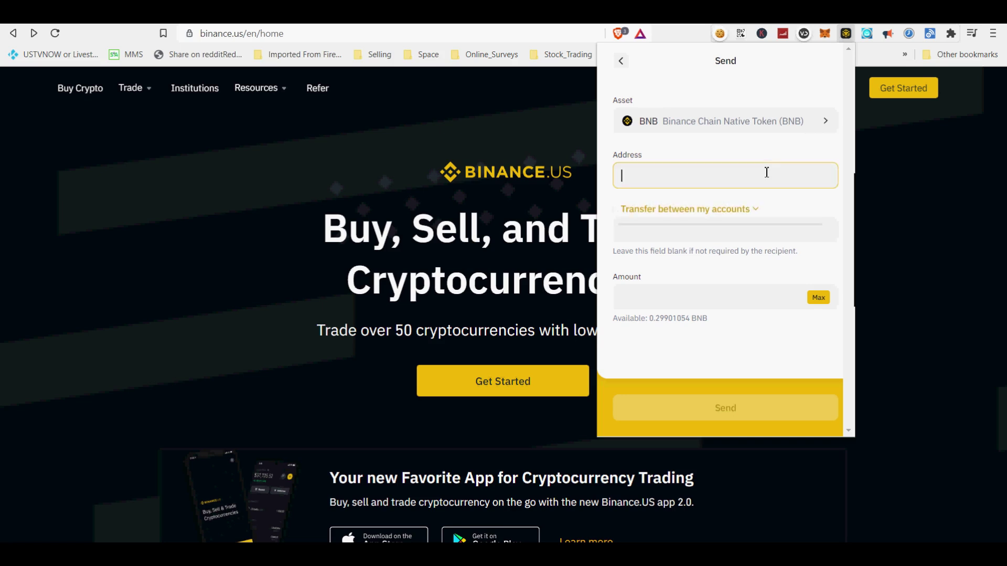
pyautogui.click(743, 211)
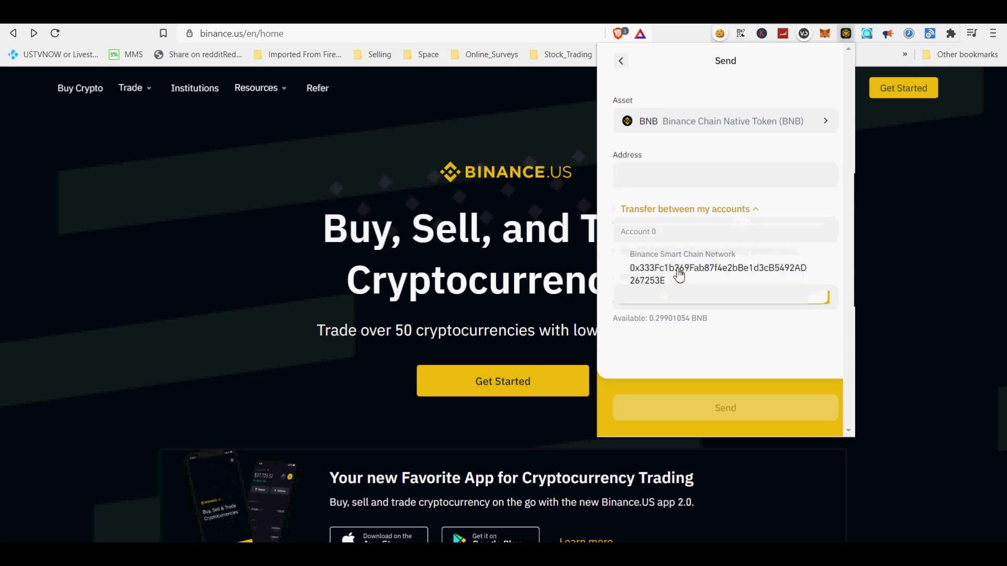
pyautogui.moveTo(633, 258); pyautogui.dragTo(750, 265)
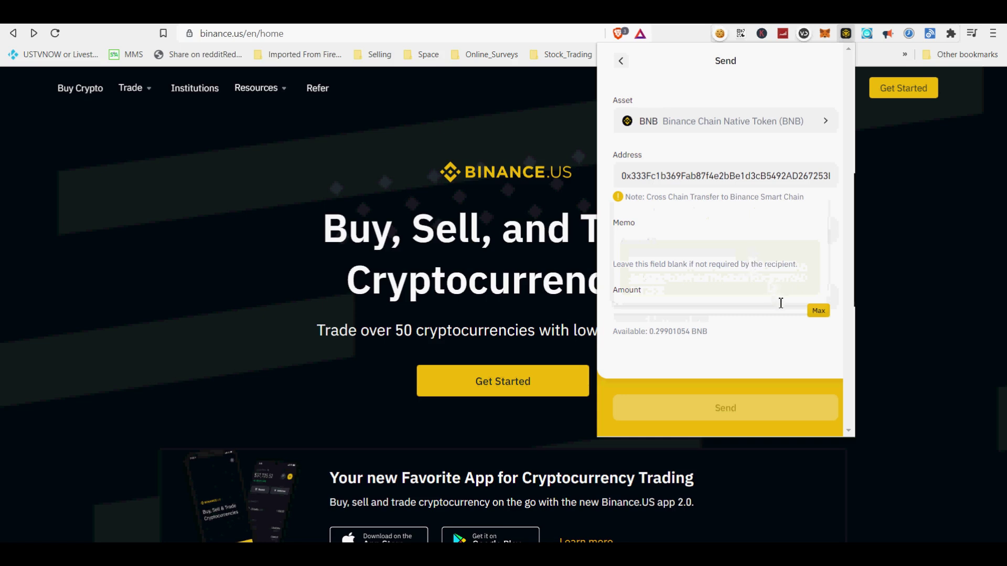
pyautogui.click(818, 311)
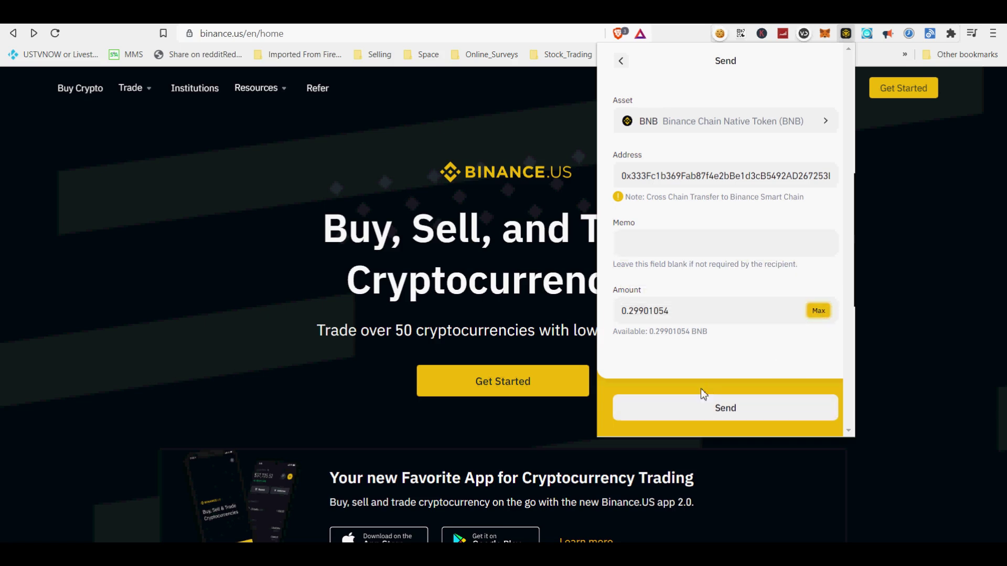
pyautogui.click(714, 415)
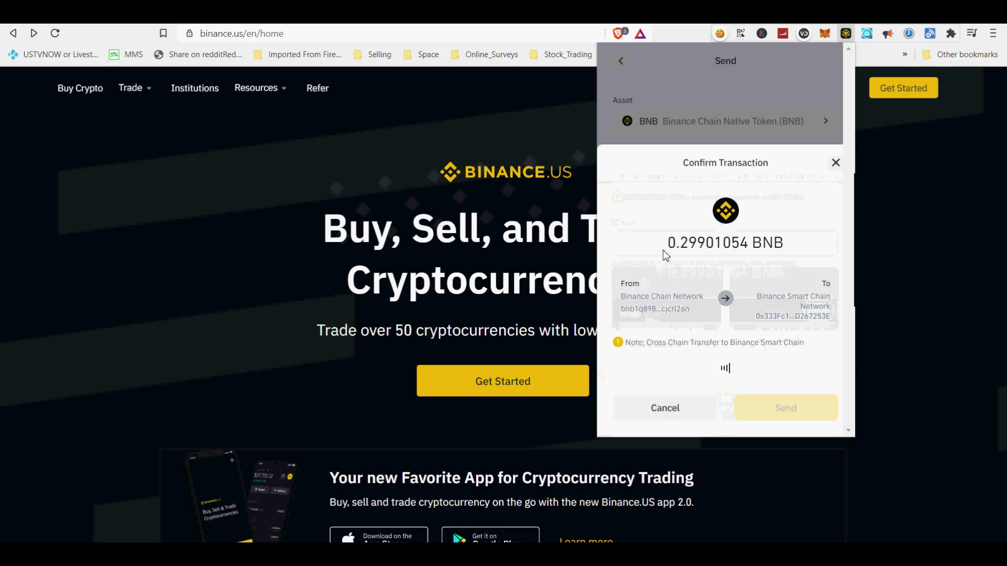
# Step: Check the transaction's amount, source and destination networks and network fee, and confirm sending the BNB
pyautogui.moveTo(671, 245); pyautogui.dragTo(790, 197)
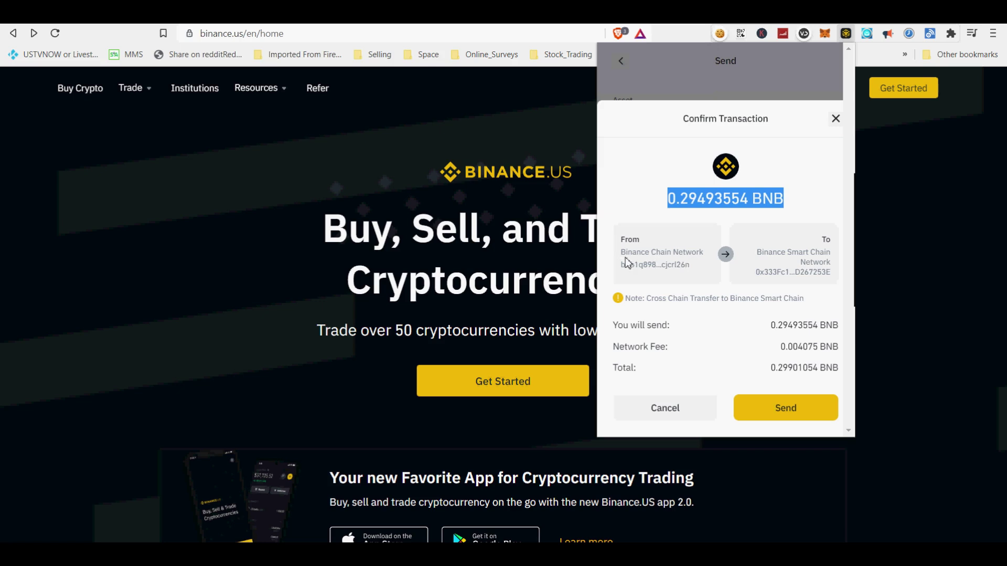
pyautogui.moveTo(624, 254); pyautogui.dragTo(832, 261)
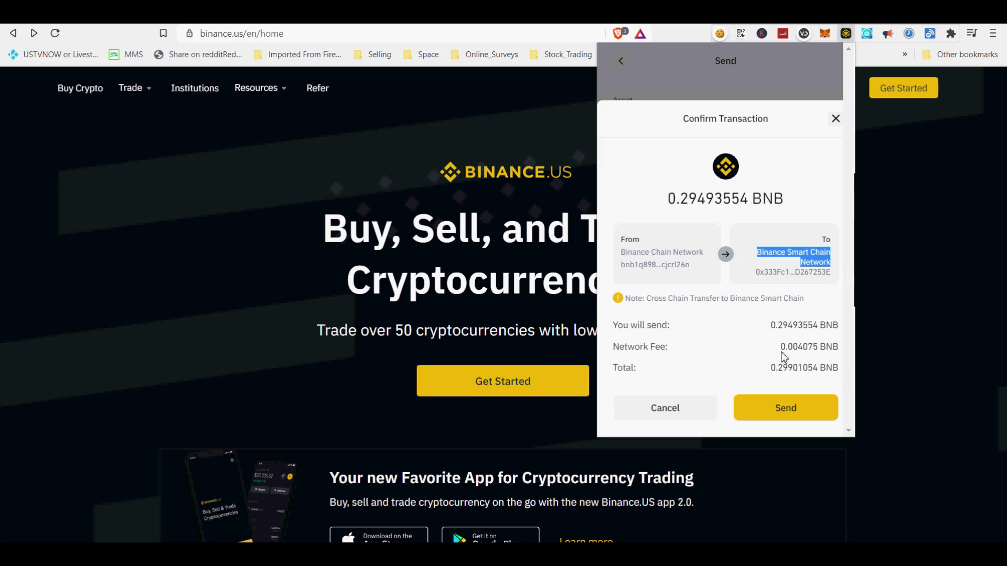
pyautogui.moveTo(780, 346); pyautogui.dragTo(842, 352)
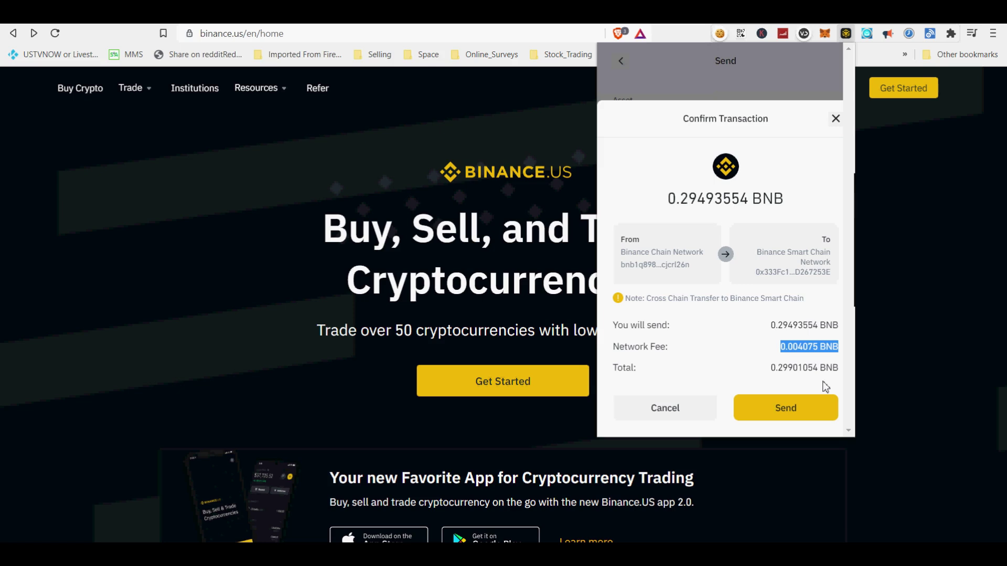
pyautogui.click(811, 410)
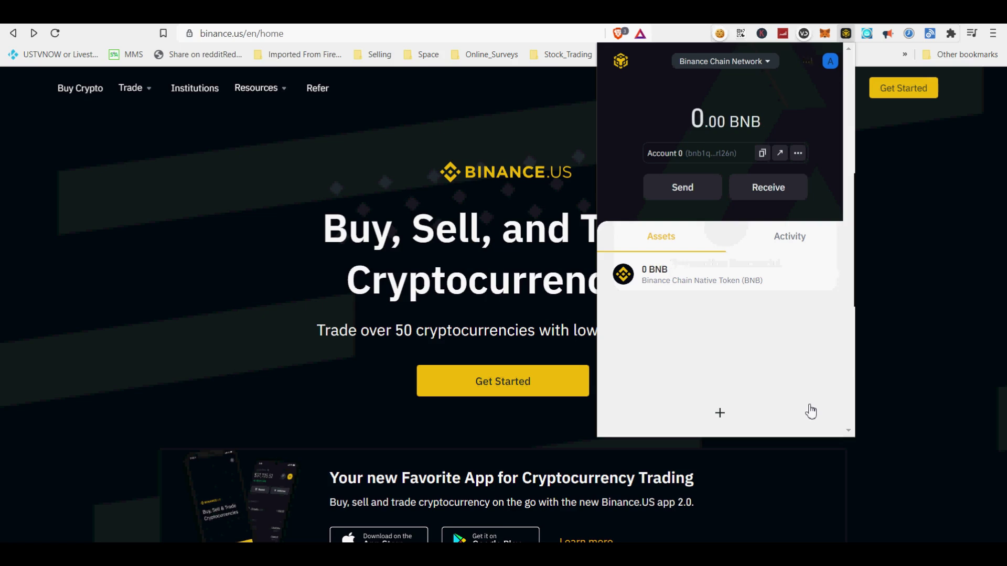
# Step: Switch the wallet to the Binance Smart Chain Network and check the BNB token's transaction history
pyautogui.click(770, 62)
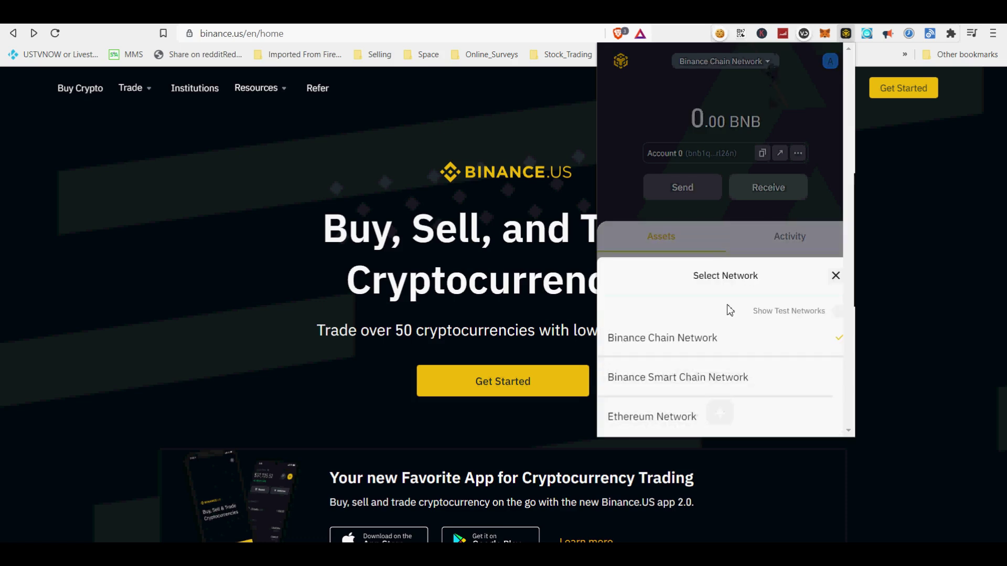
pyautogui.click(703, 388)
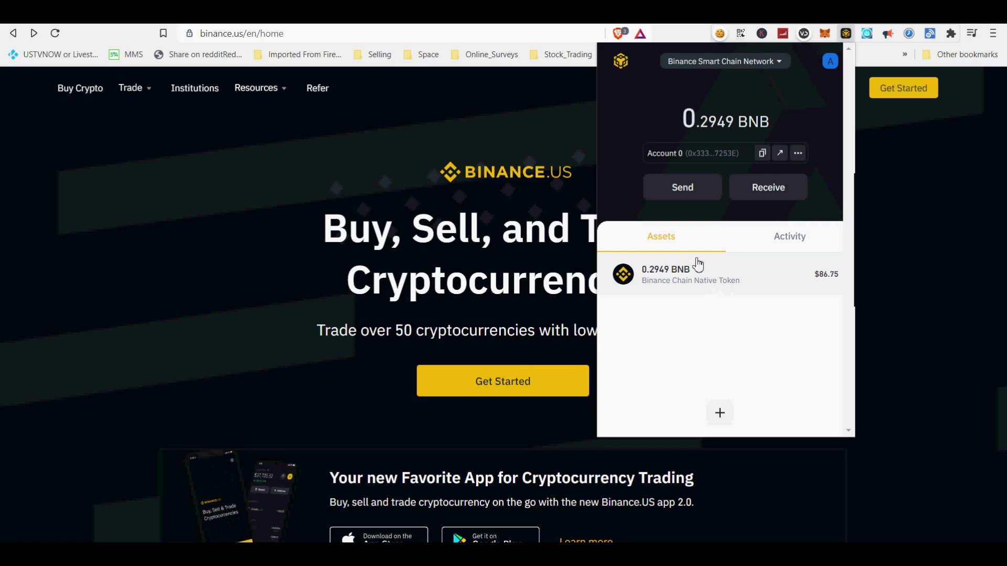
pyautogui.click(684, 283)
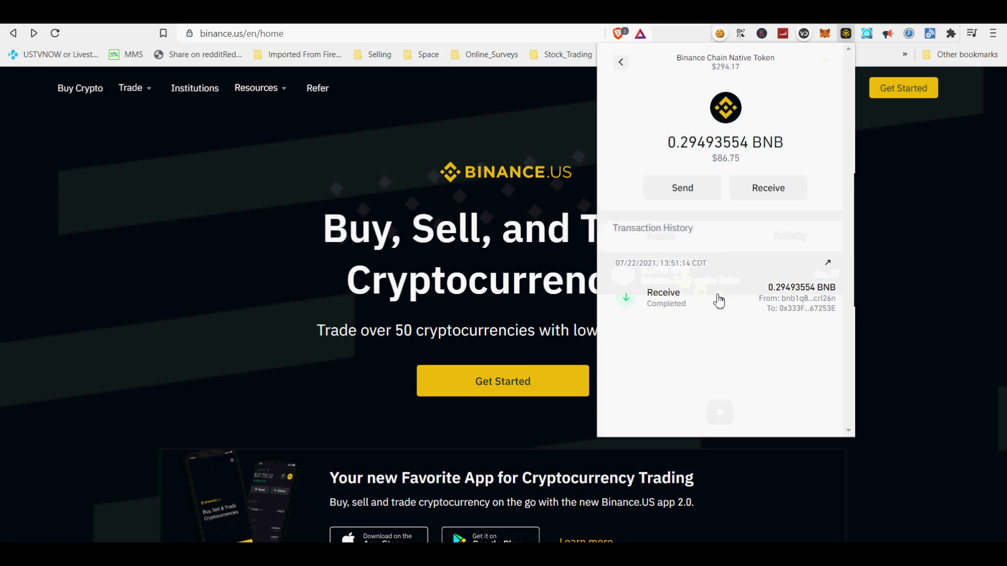
pyautogui.click(622, 62)
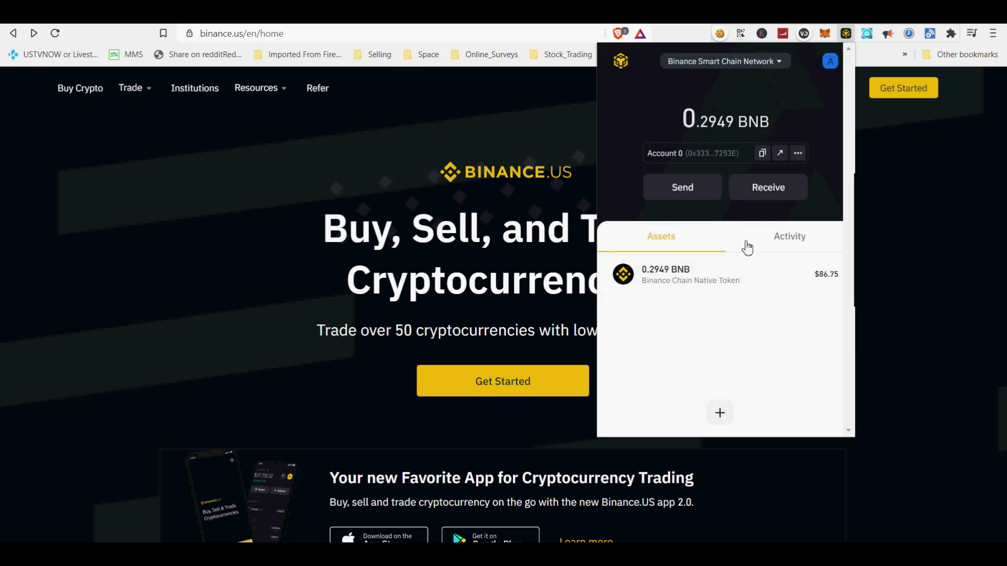
# Step: View Account 0's options in Binance Chain Wallet, including private key export, and check Account 6's BNB balance in MetaMask on Binance Smart Chain Mainnet
pyautogui.click(798, 154)
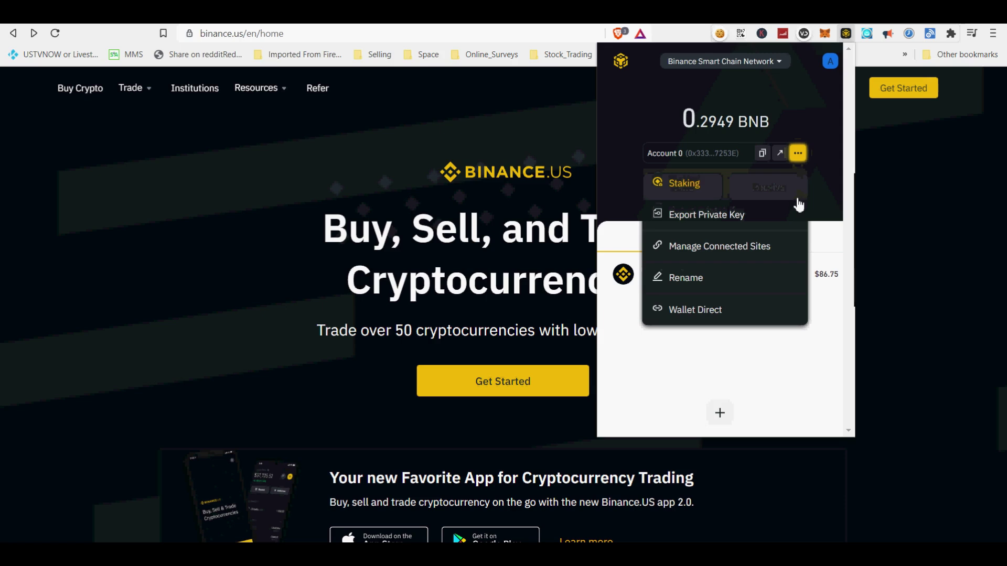
pyautogui.click(825, 159)
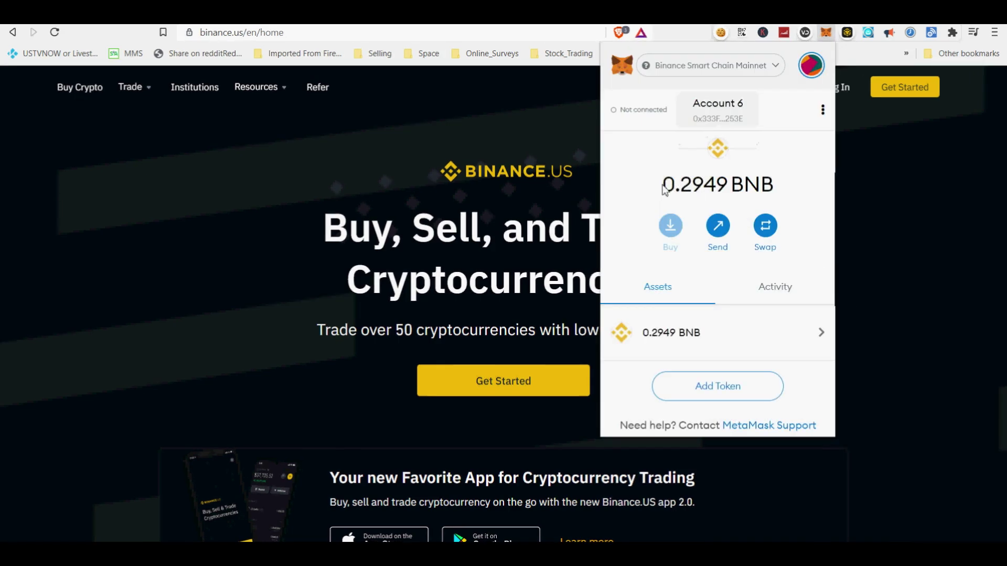
pyautogui.moveTo(692, 188); pyautogui.dragTo(785, 192)
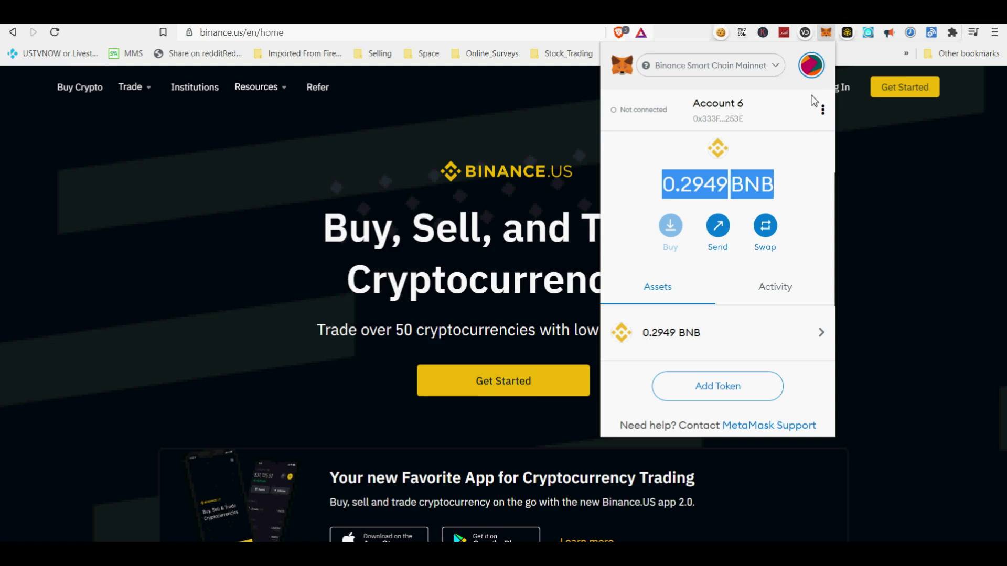
# Step: Try the MetaMask account import by private key, filling in and clearing the private key field, and cancel the import
pyautogui.click(815, 73)
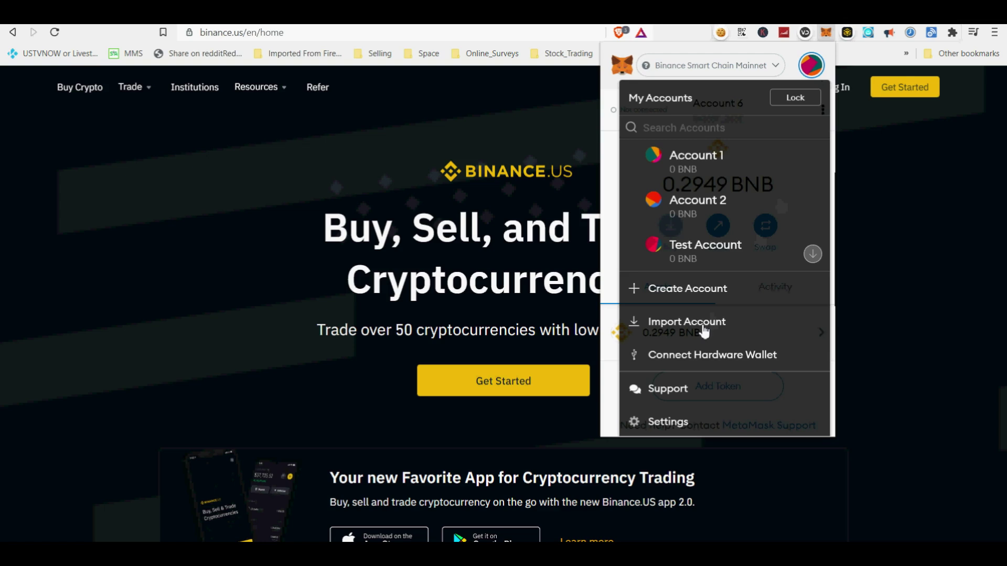
pyautogui.click(687, 321)
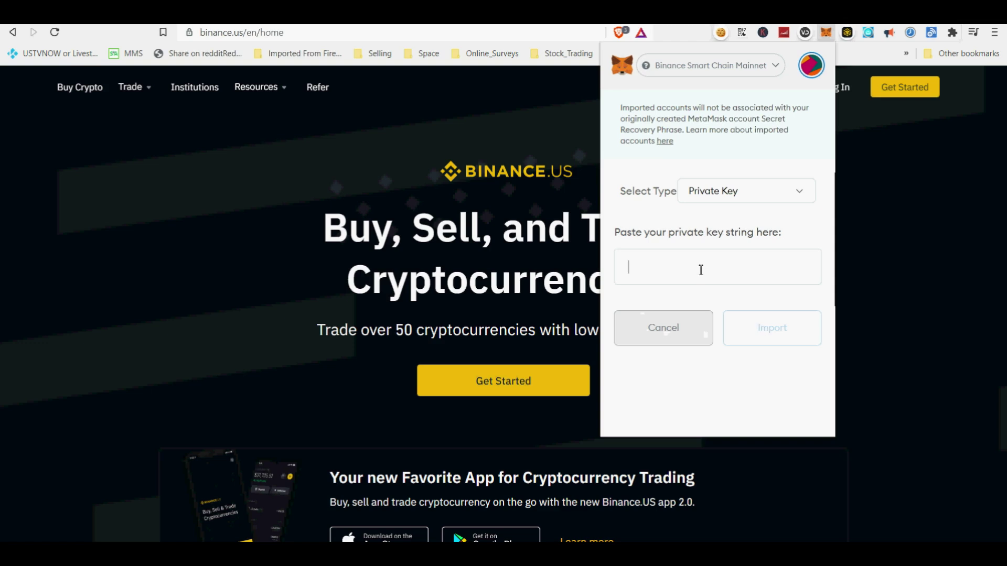
pyautogui.write('•••••')
pyautogui.press('BackSpace')
pyautogui.press('BackSpace')
pyautogui.press('BackSpace')
pyautogui.press('BackSpace')
pyautogui.click(663, 336)
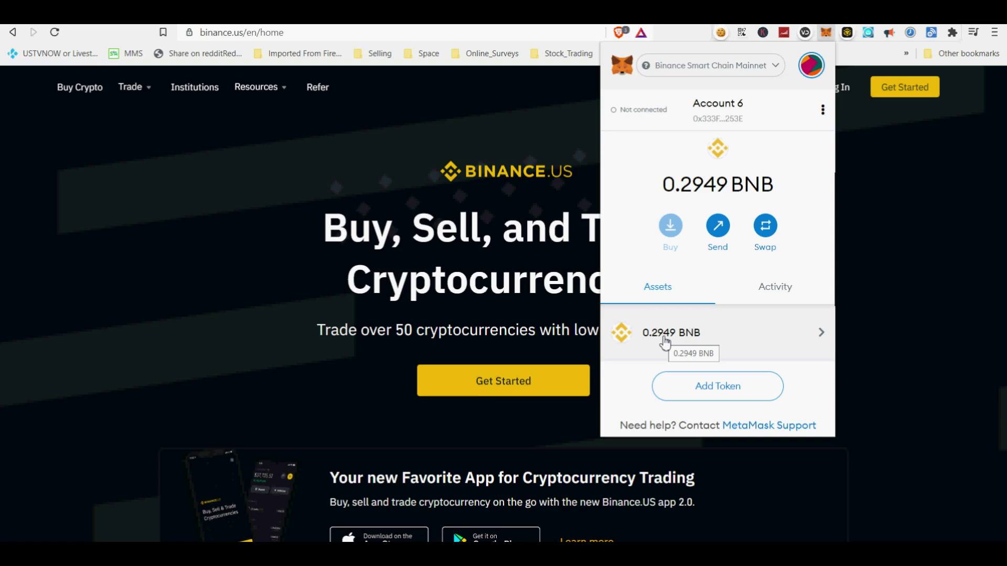